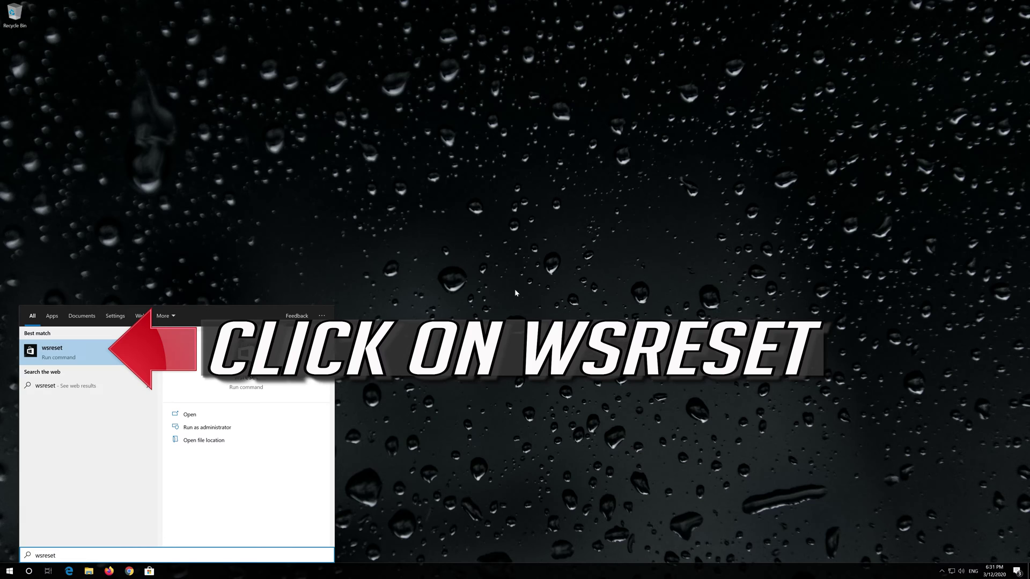
Run the wsreset command from Start search so Microsoft Store's cache is cleared and the Store reopens
click(90, 362)
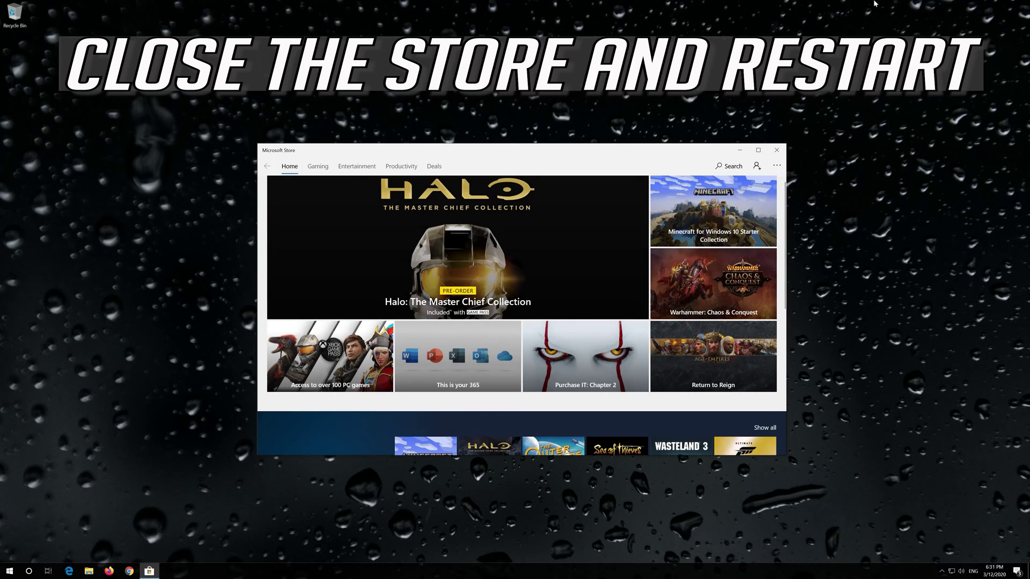
Close the Microsoft Store window and restart Windows from the Start menu's Power options
click(776, 151)
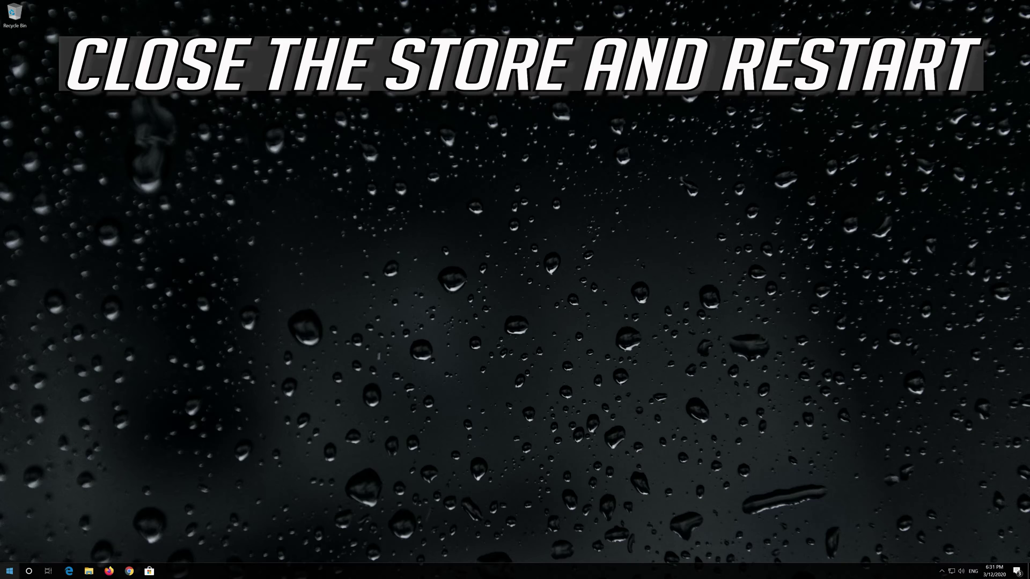
click(9, 571)
click(9, 551)
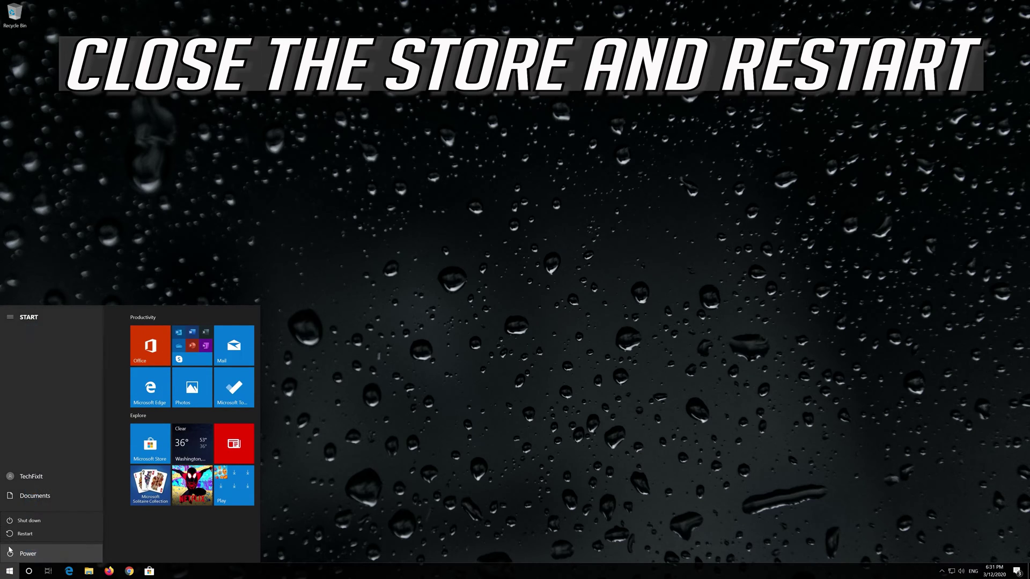
click(14, 532)
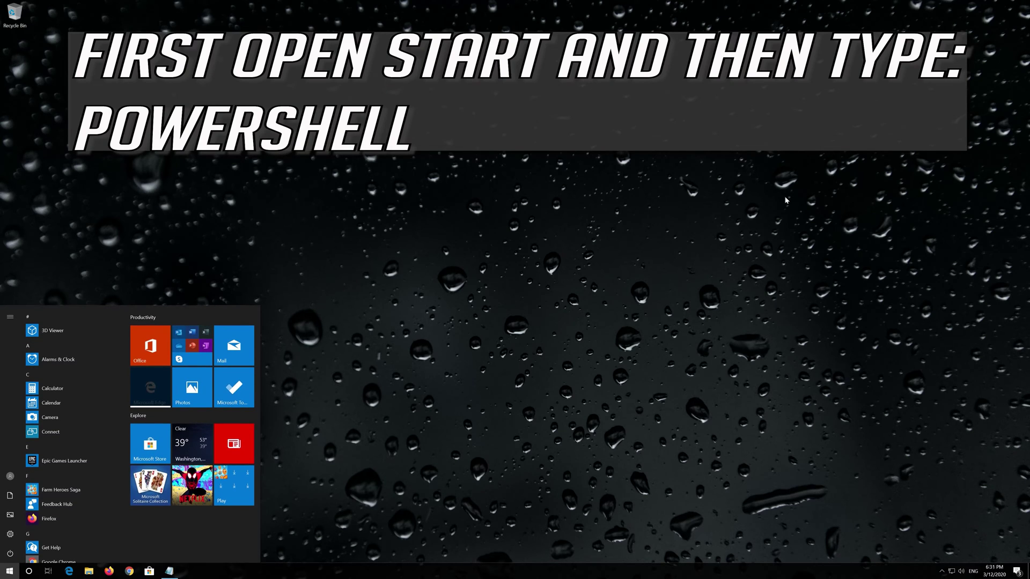
Search for 'powershell' and launch Windows PowerShell with Run as administrator
text(powersh)
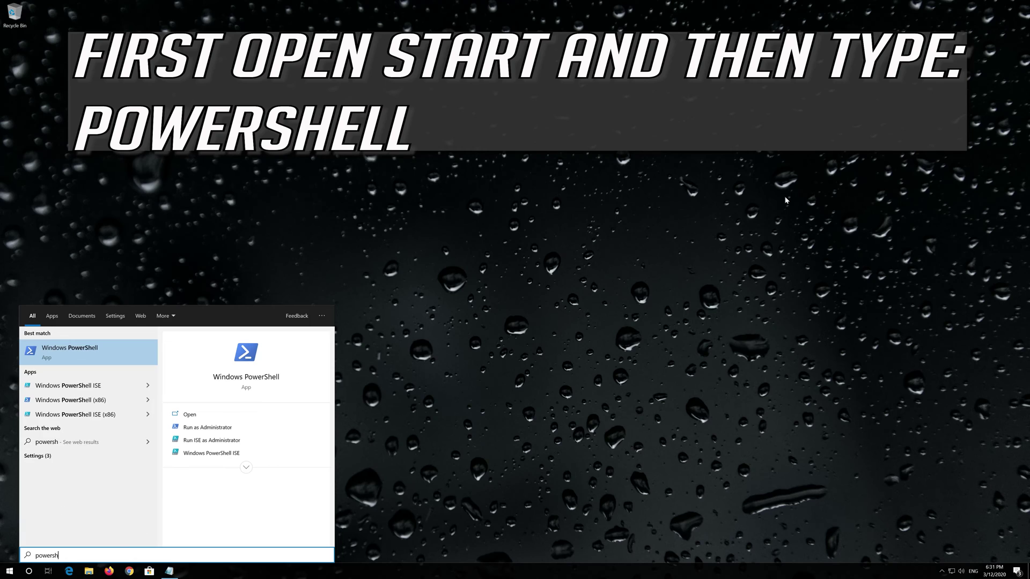
text(ell)
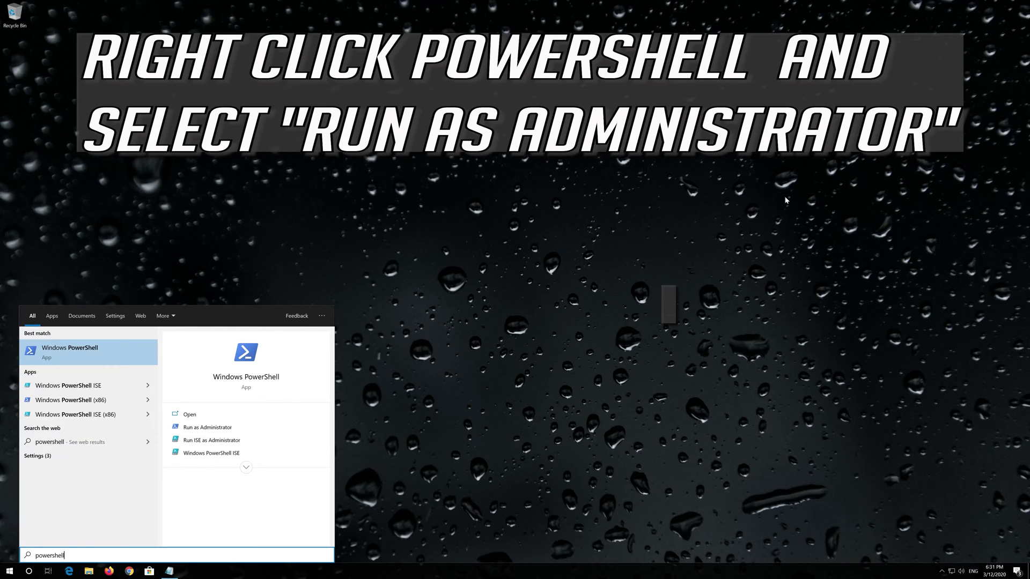
right_click(81, 359)
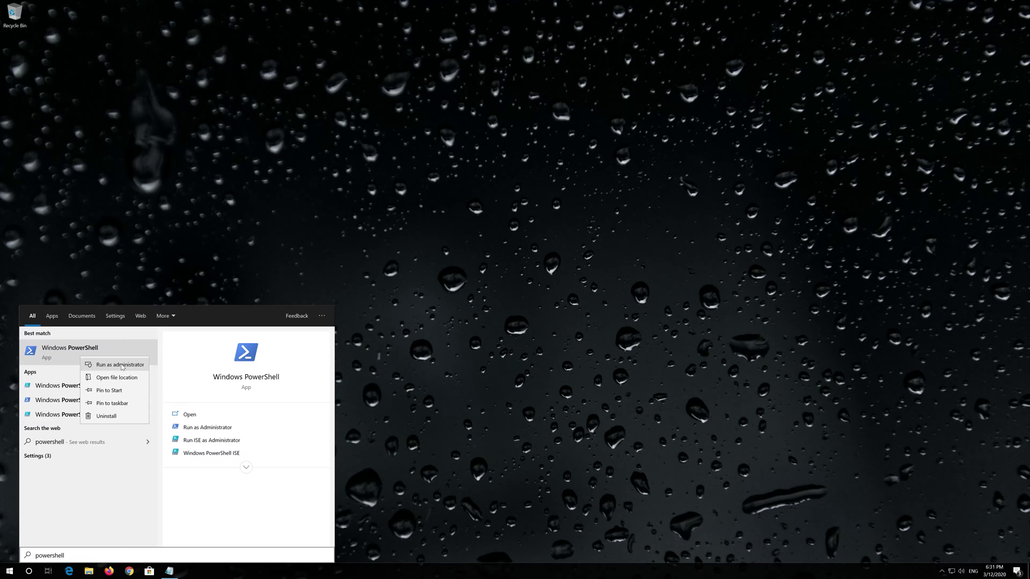
click(121, 365)
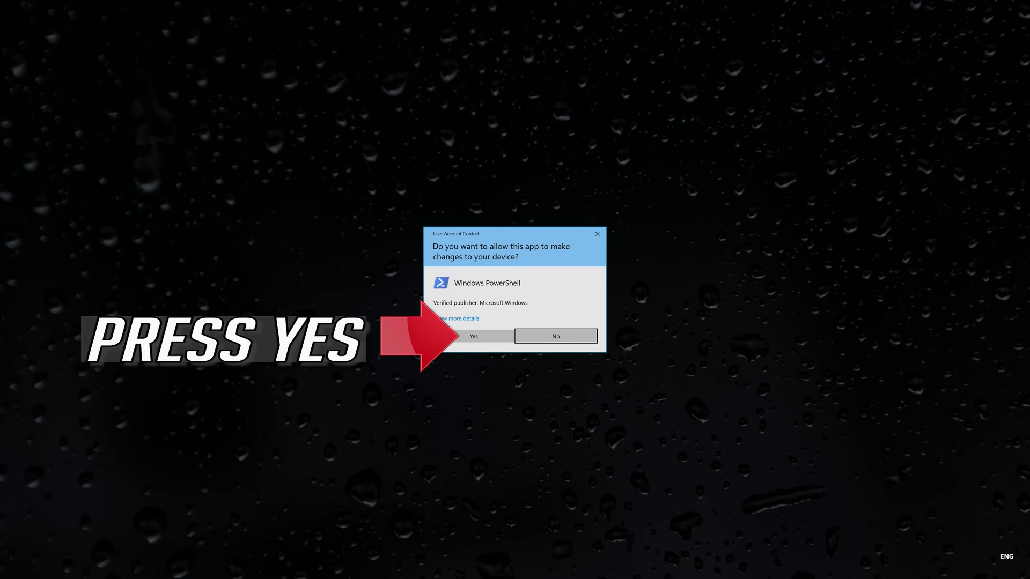
Approve the UAC prompt, copy the full re-registration script from Notepad, then minimize Notepad
click(474, 337)
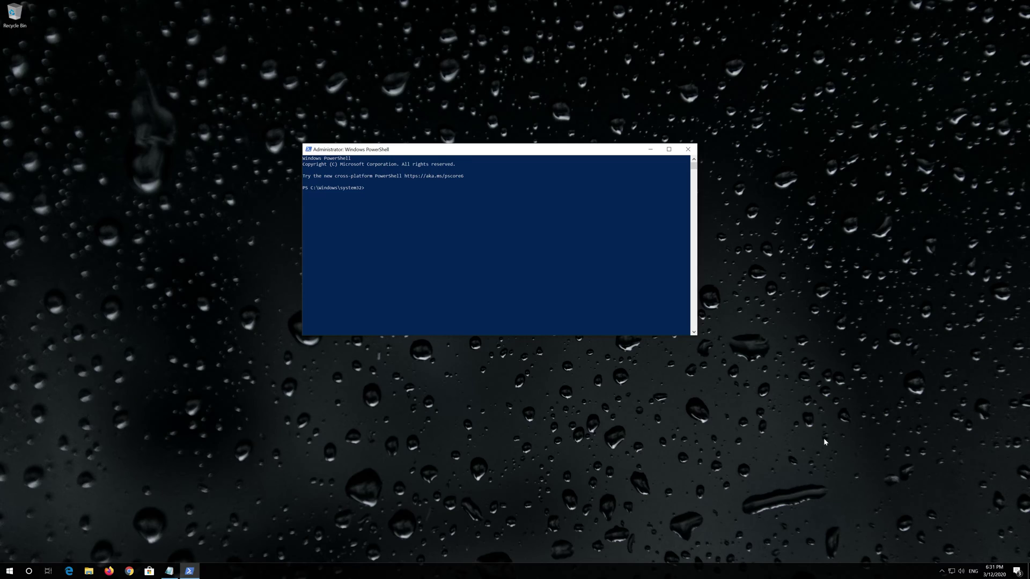
click(169, 570)
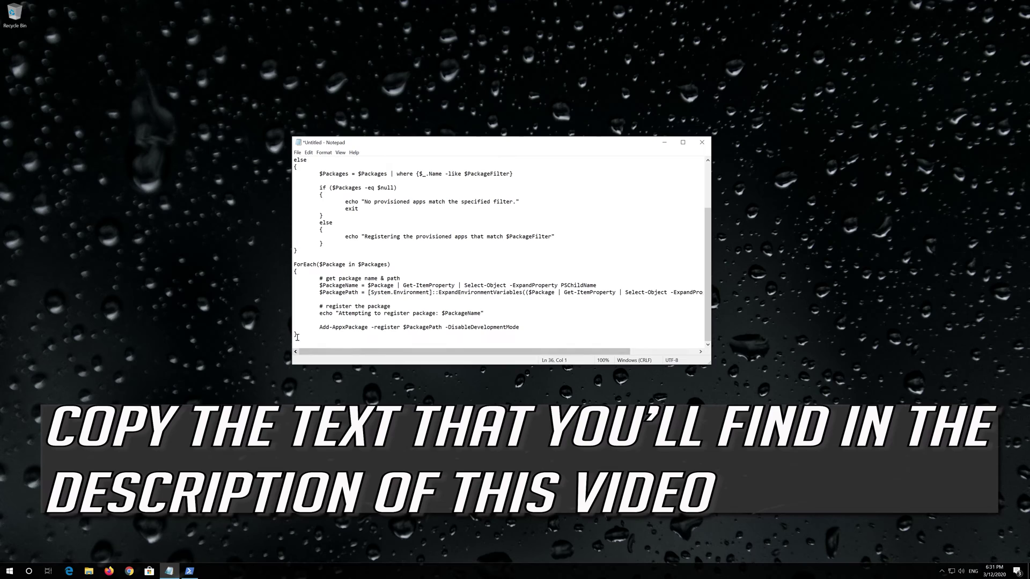
drag(296, 340, 260, 158)
scroll(293, 322, up, 3)
right_click(392, 172)
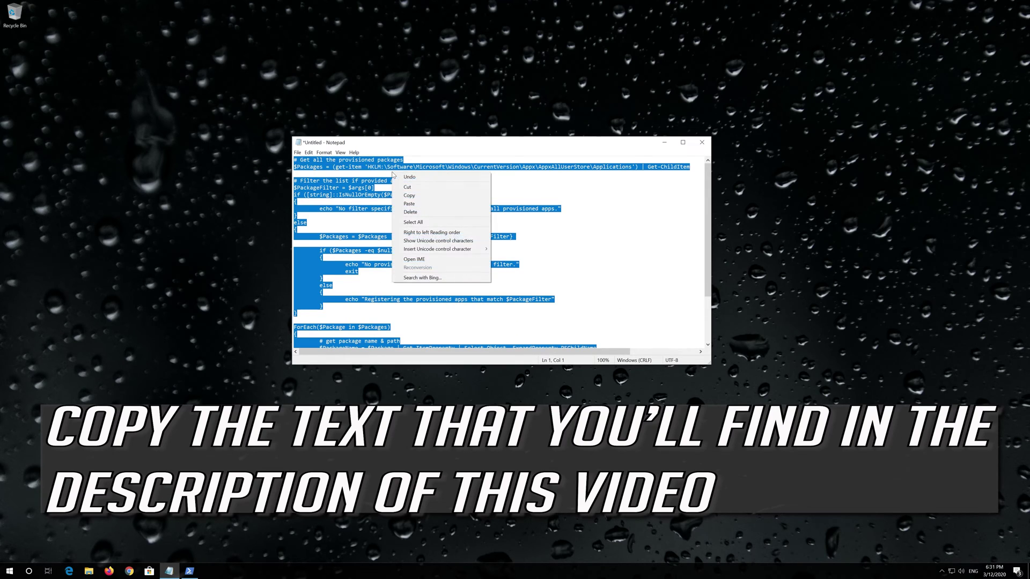
click(409, 196)
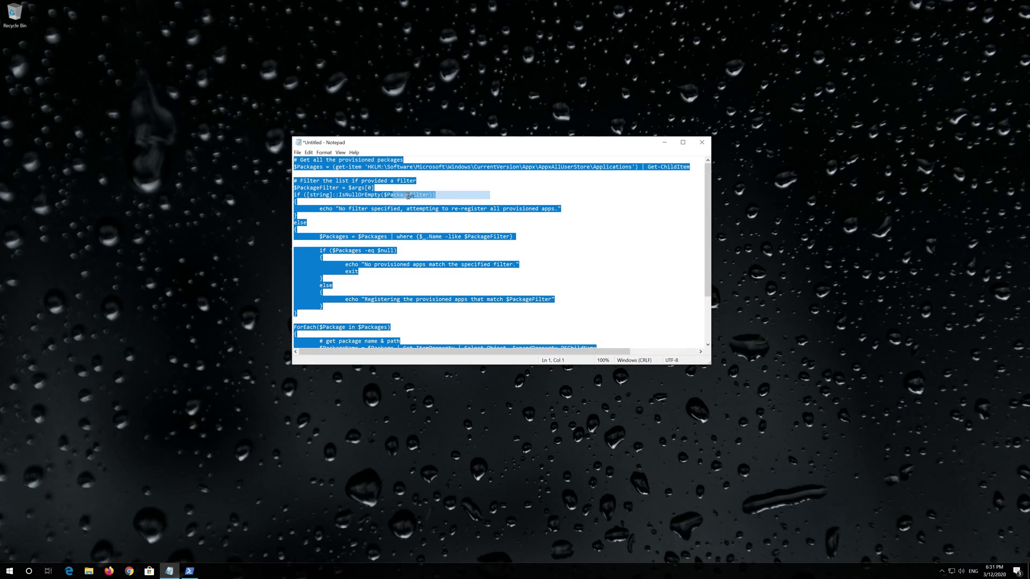
click(671, 150)
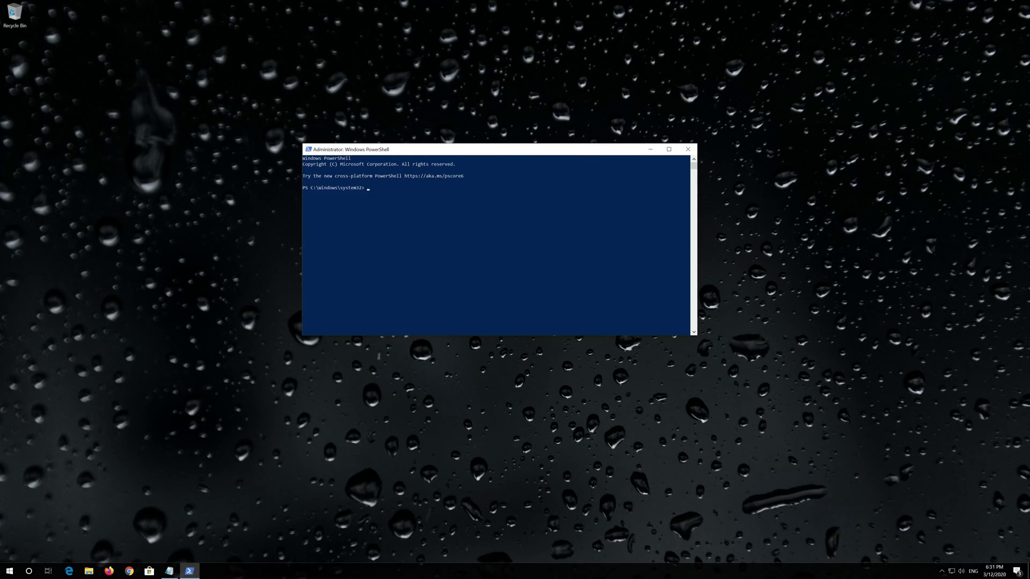
Paste the script into the admin PowerShell, run it to re-register all apps, then exit
right_click(481, 150)
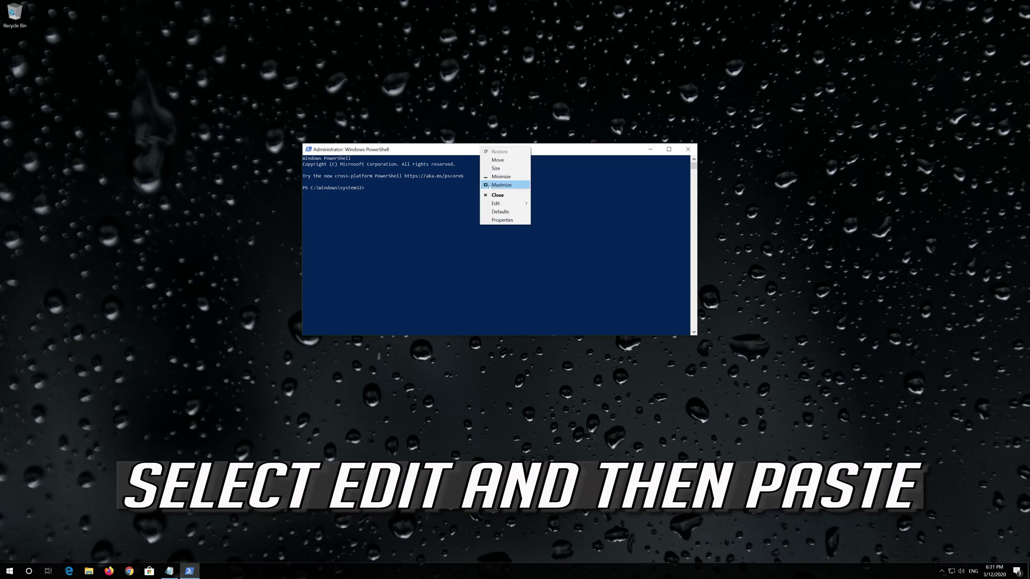
mouse_move(491, 203)
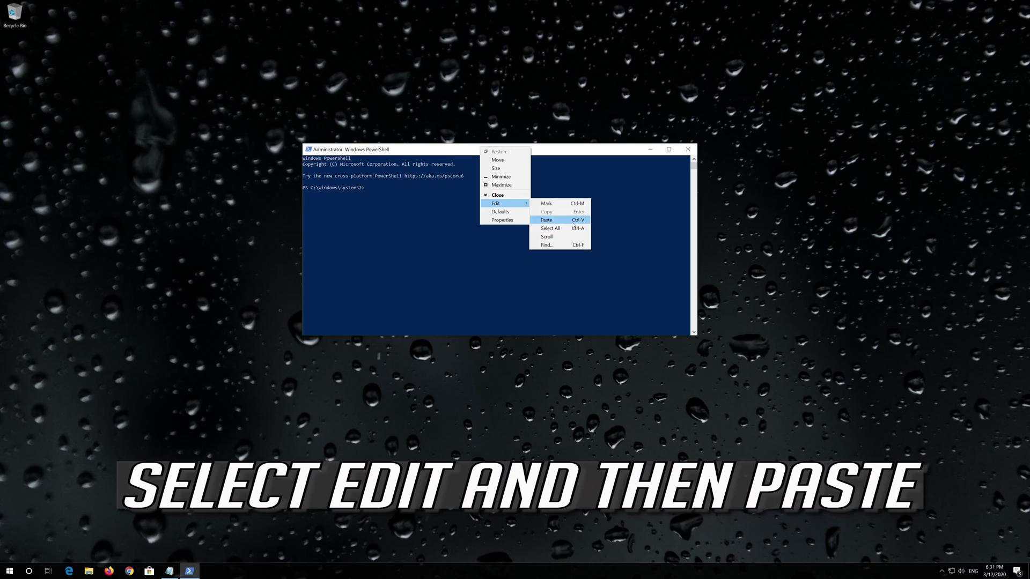
click(566, 221)
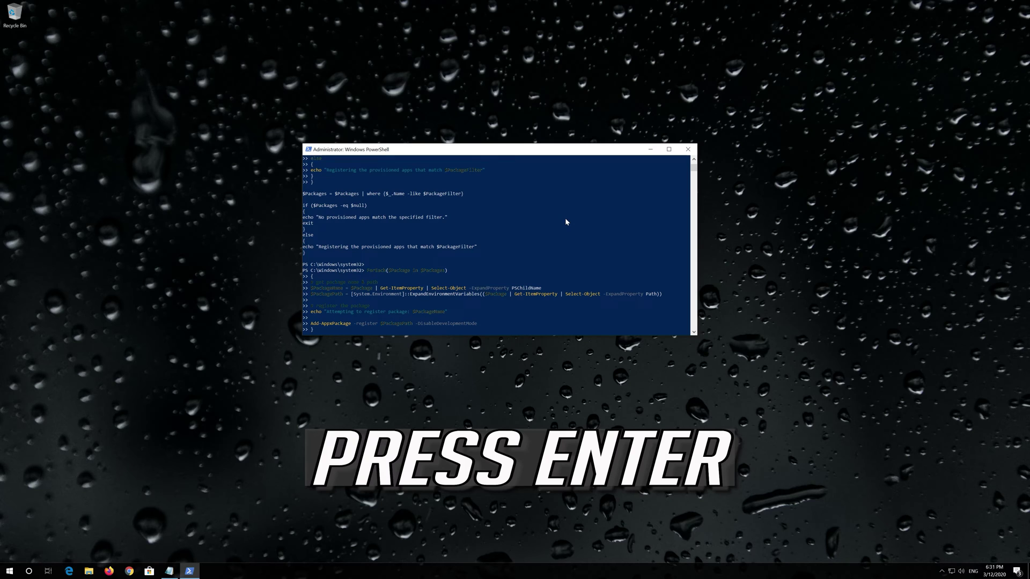
key(Return)
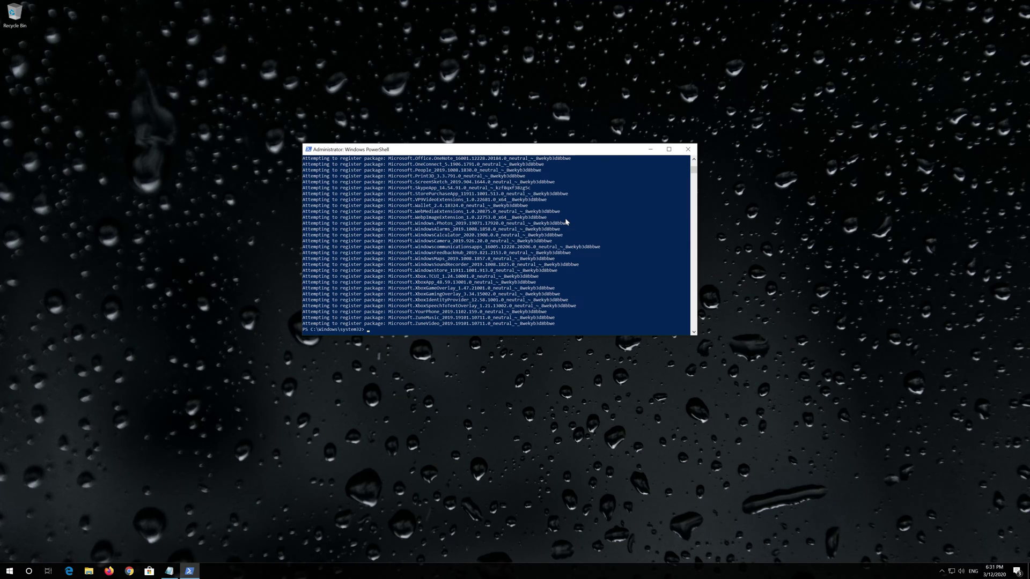
text(exi)
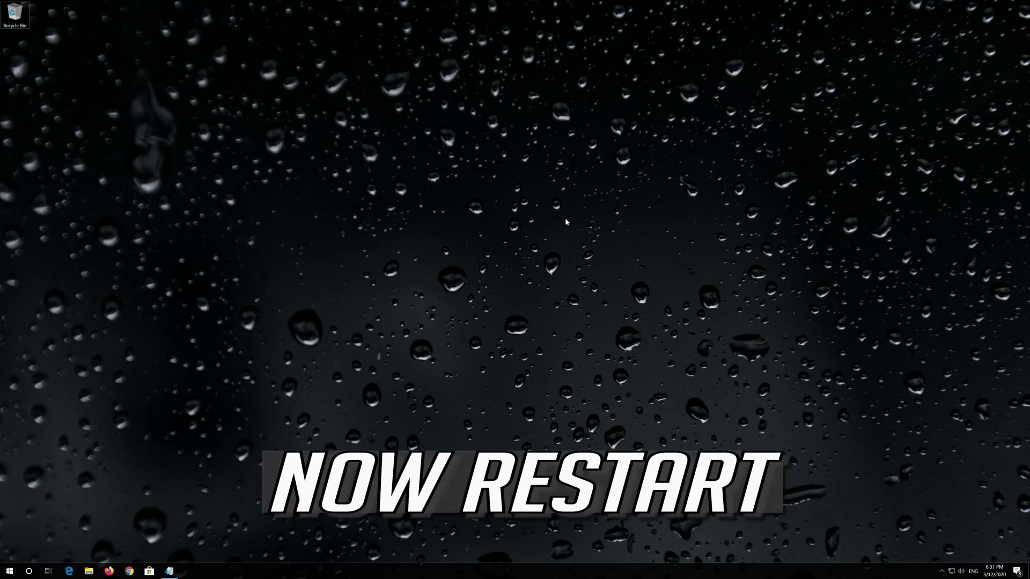
Restart Windows, then open Microsoft Store from the taskbar to confirm it loads
click(9, 571)
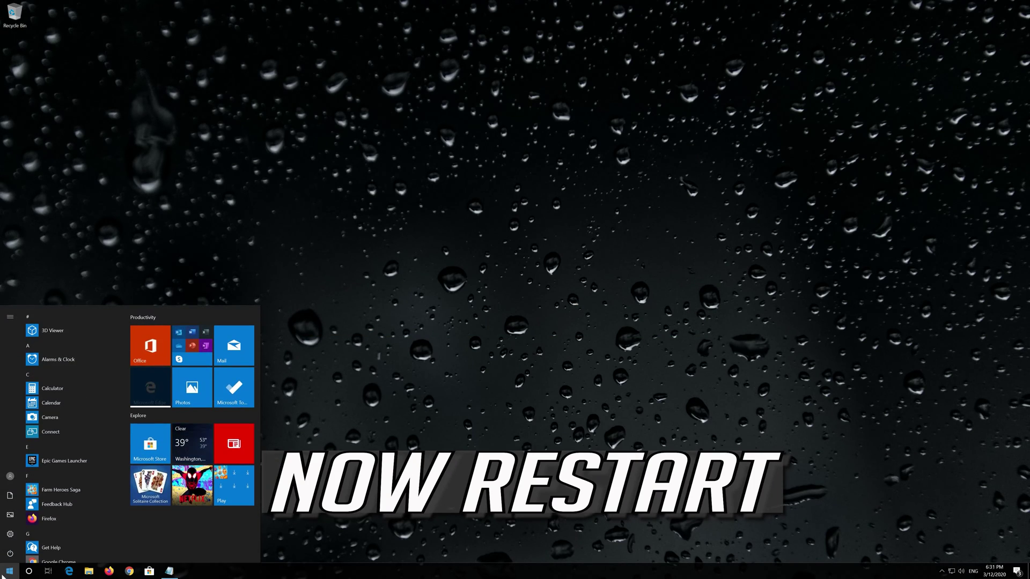
mouse_move(7, 559)
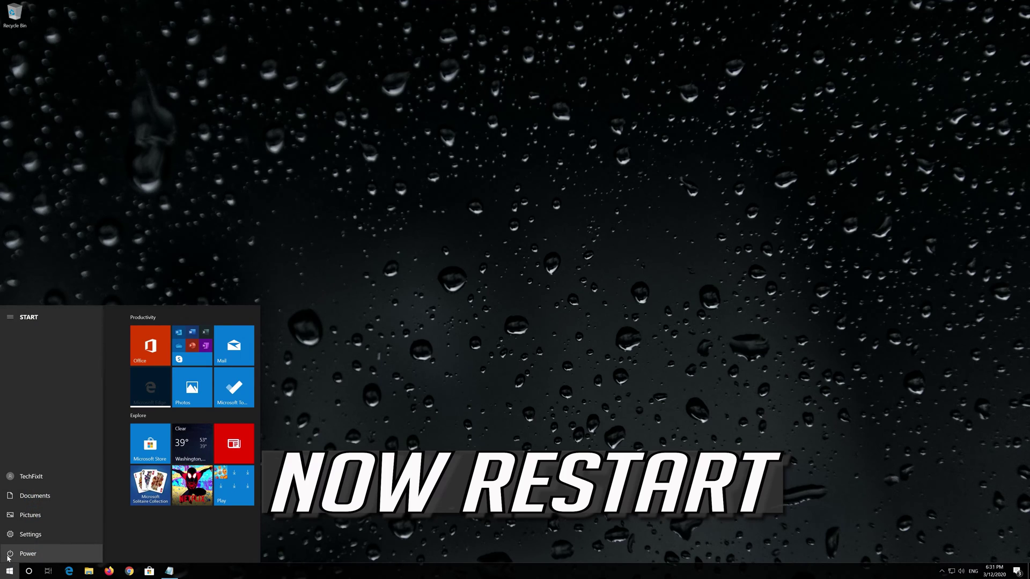
click(7, 559)
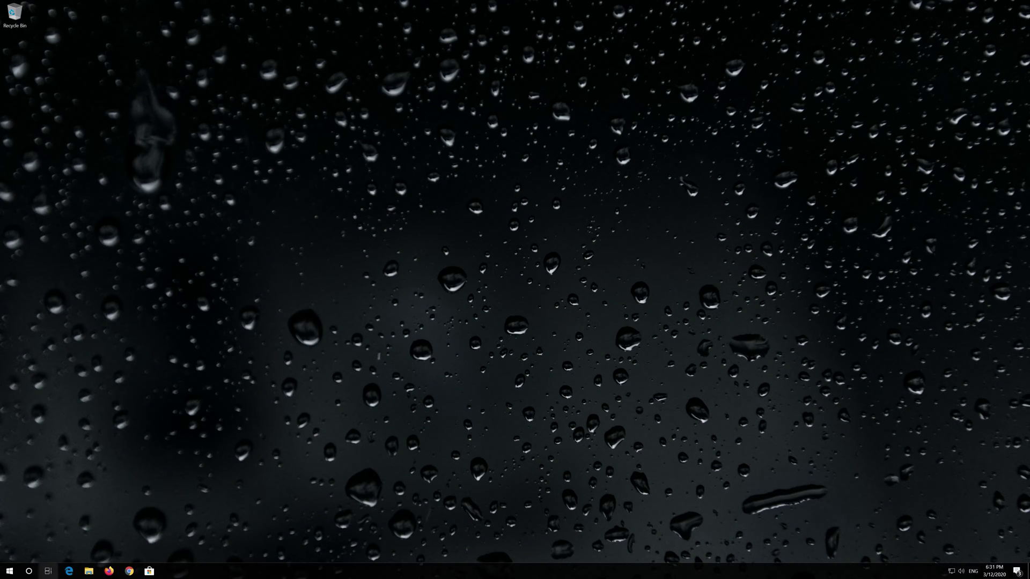
click(149, 571)
Open Windows Settings from the Start menu
key(super)
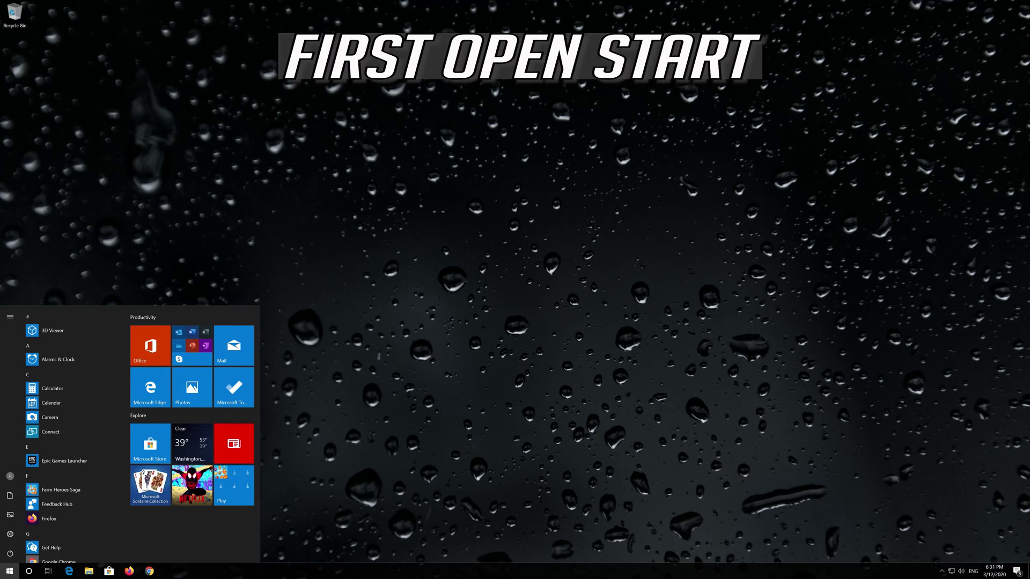
mouse_move(16, 534)
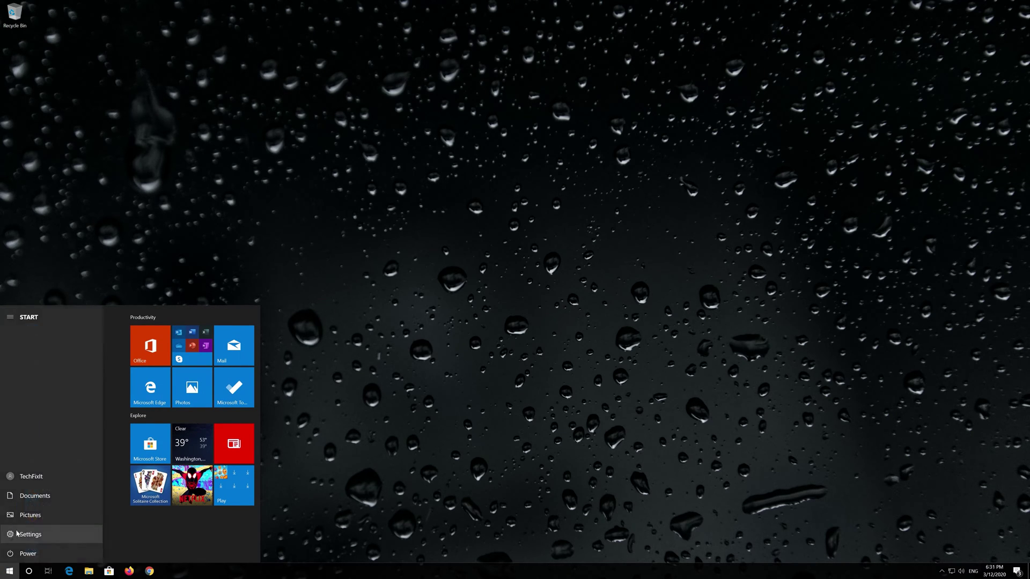
click(22, 534)
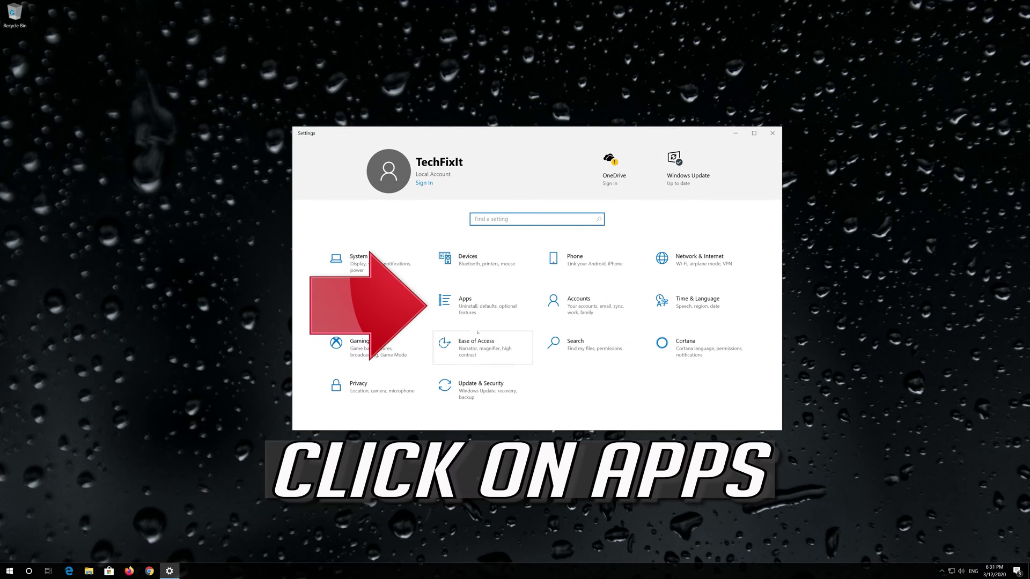
In Apps & features, select Microsoft Store and open its Advanced options
click(495, 307)
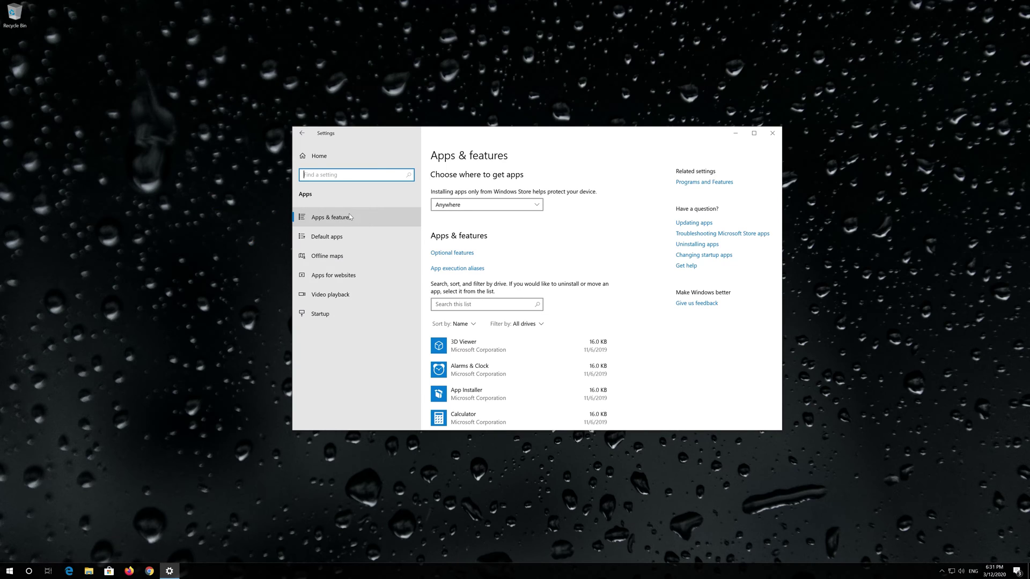
click(349, 216)
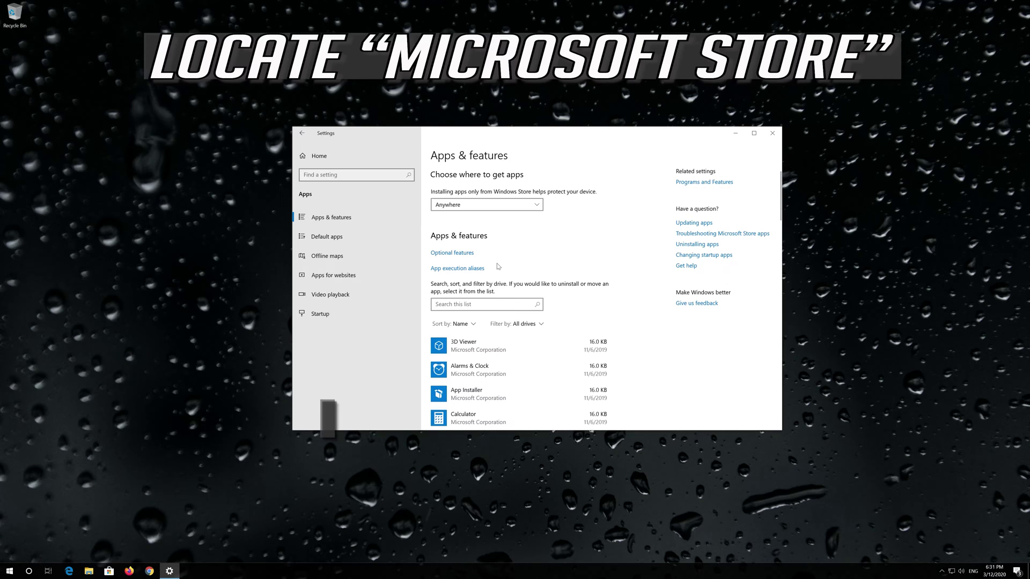
scroll(498, 266, down, 10)
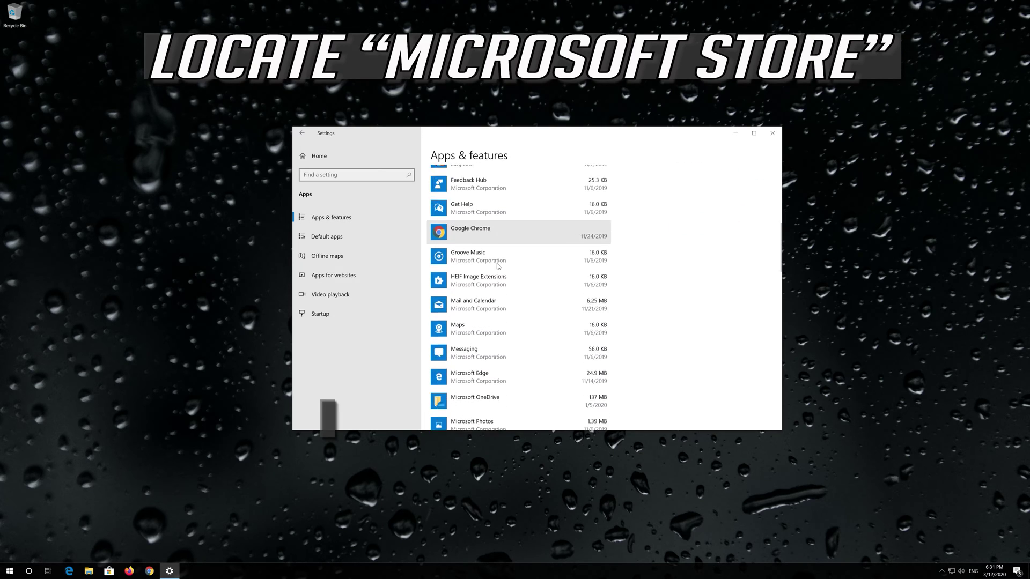
scroll(498, 267, down, 3)
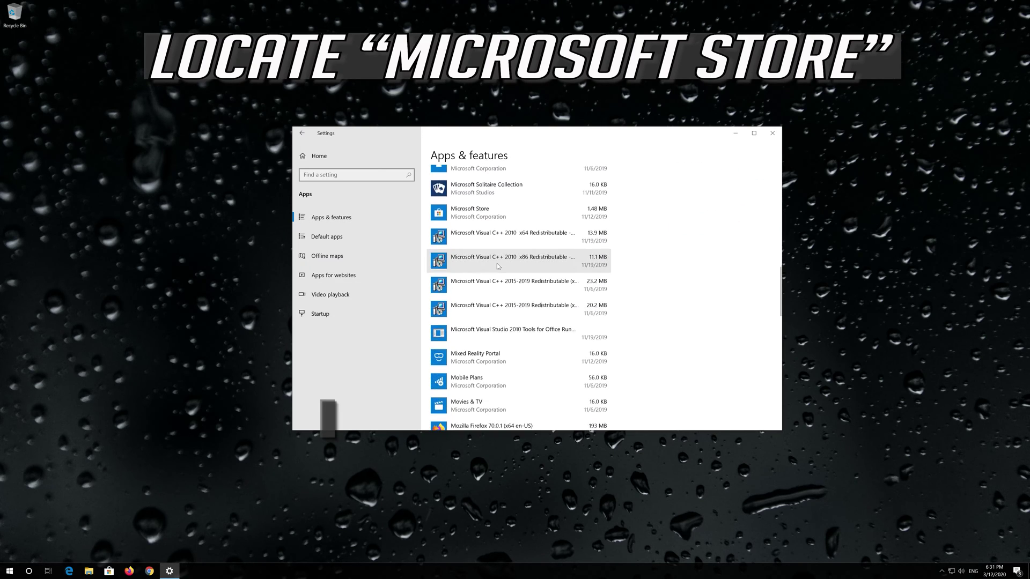
scroll(497, 267, up, 1)
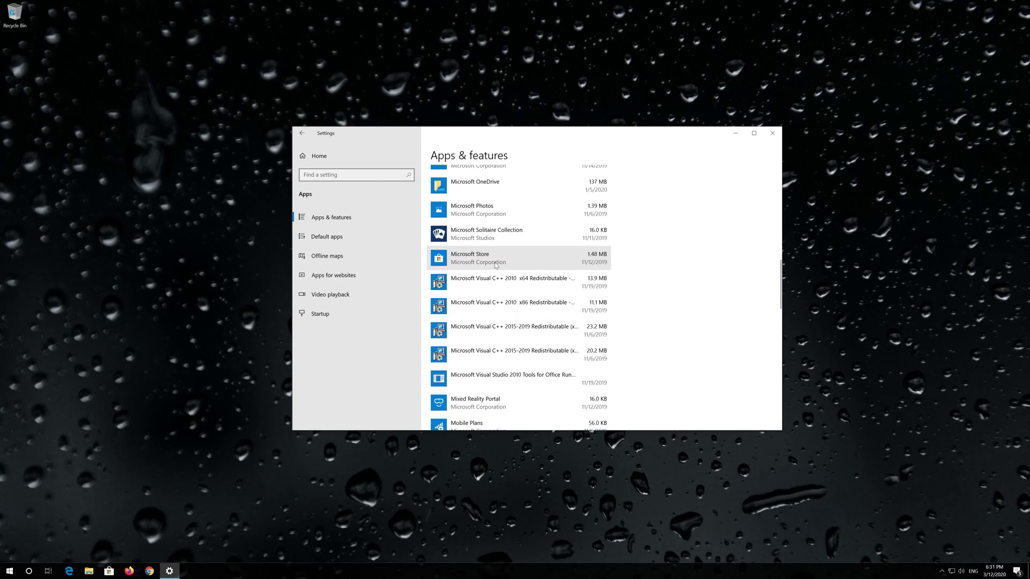
click(498, 262)
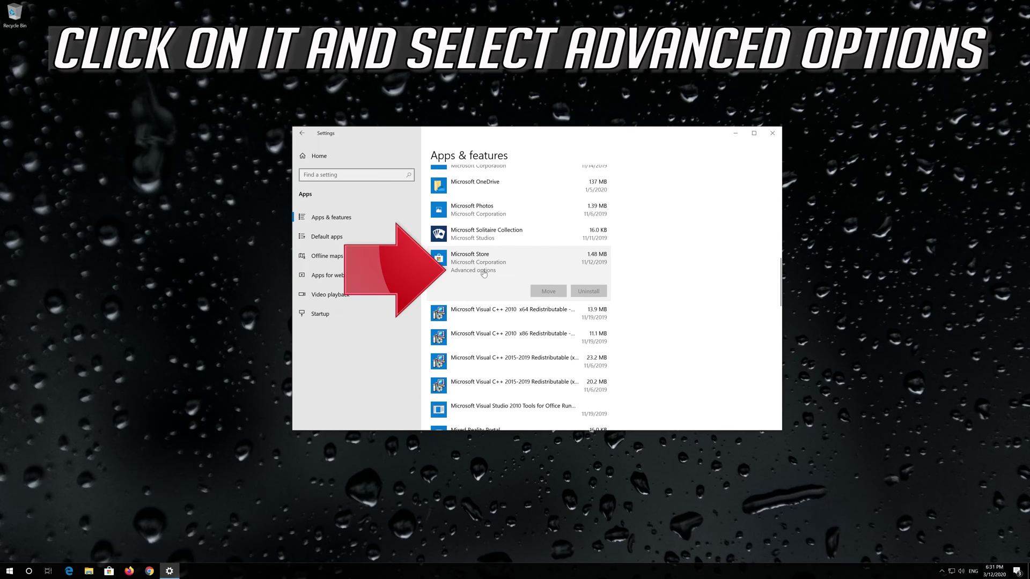
click(484, 272)
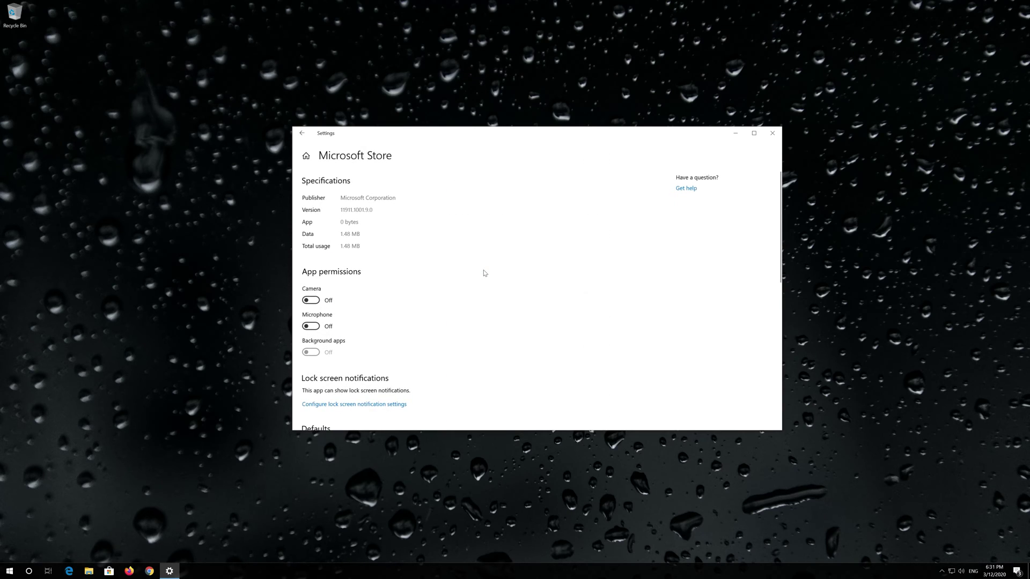
Reset Microsoft Store to delete its app data, confirm it, and close Settings
scroll(406, 293, down, 5)
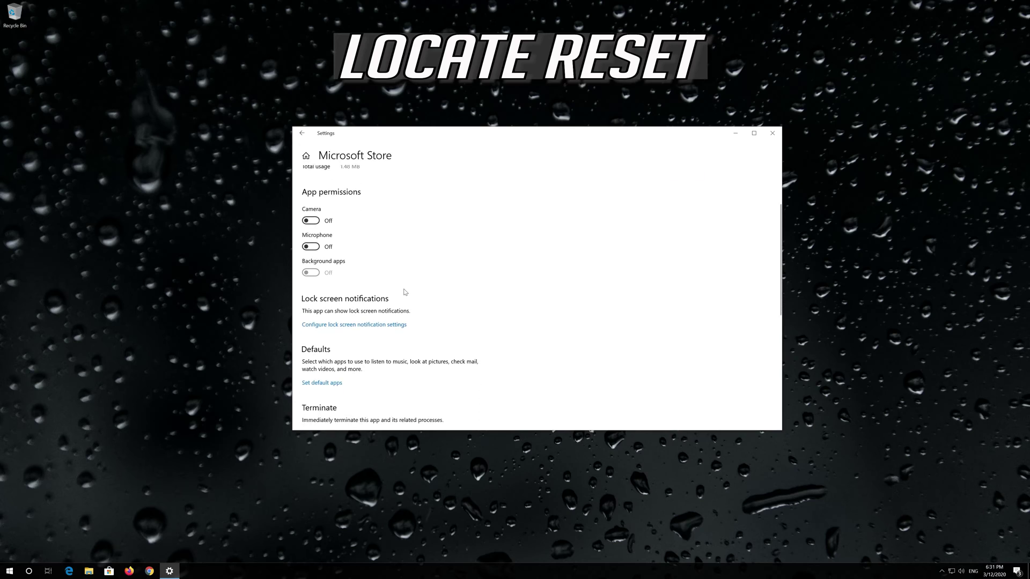
scroll(405, 292, down, 1)
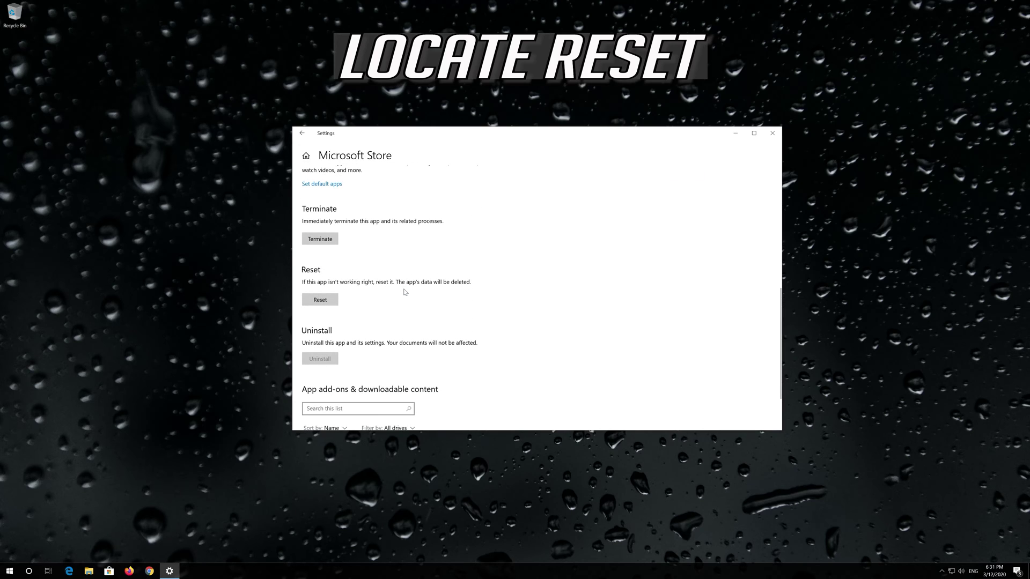
click(320, 300)
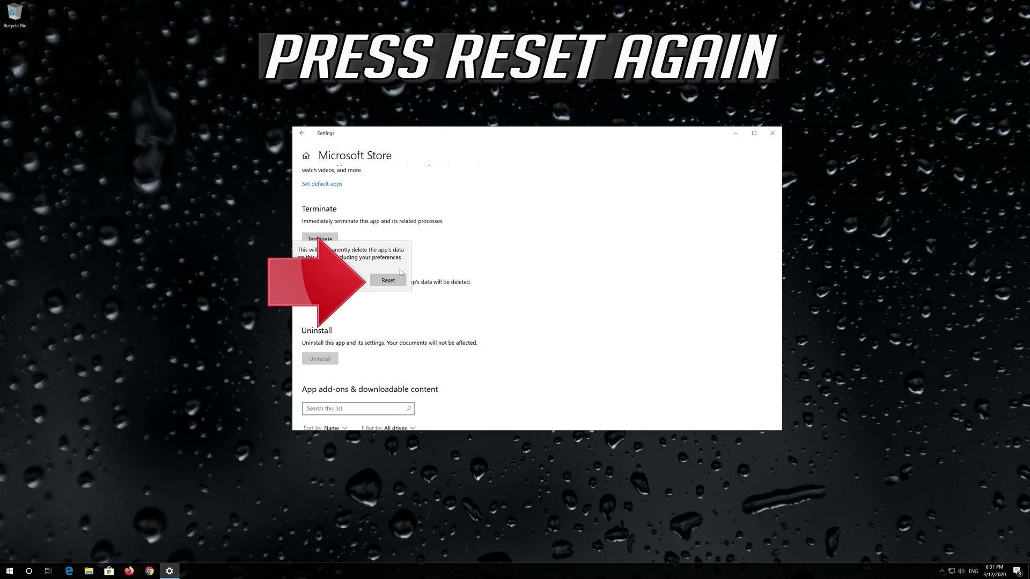
click(375, 282)
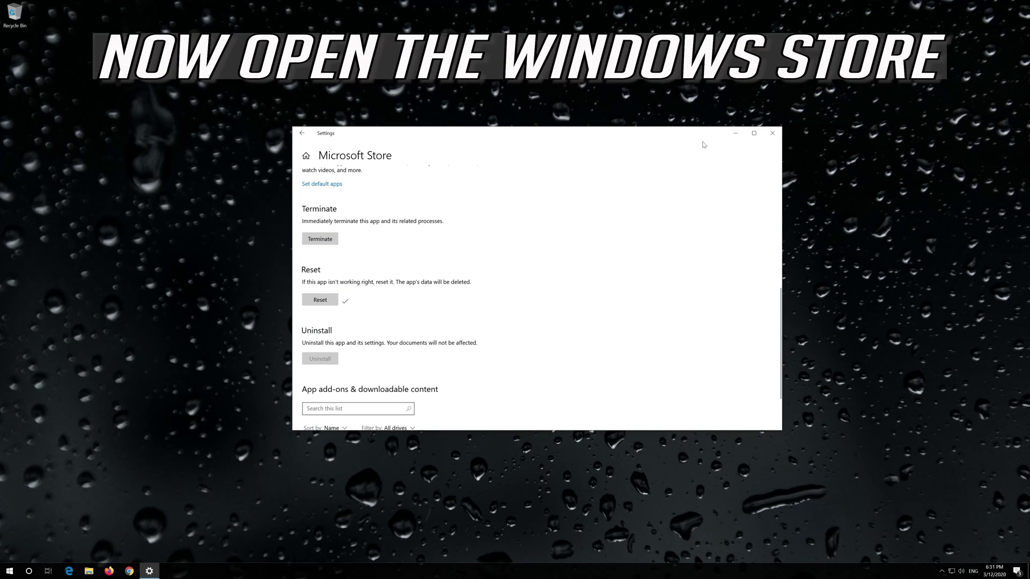
click(773, 133)
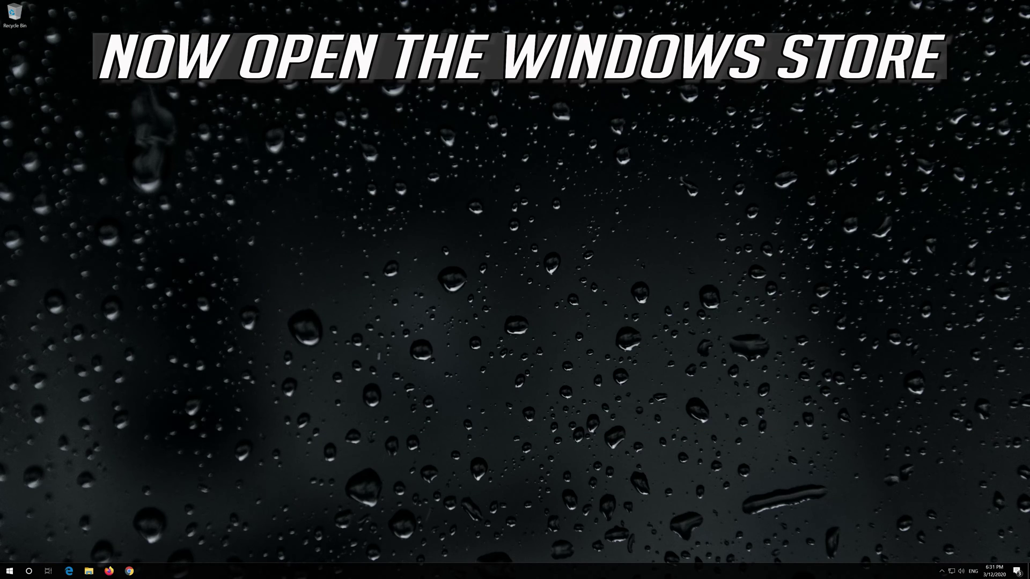
Launch Microsoft Store from its Start menu tile
click(9, 571)
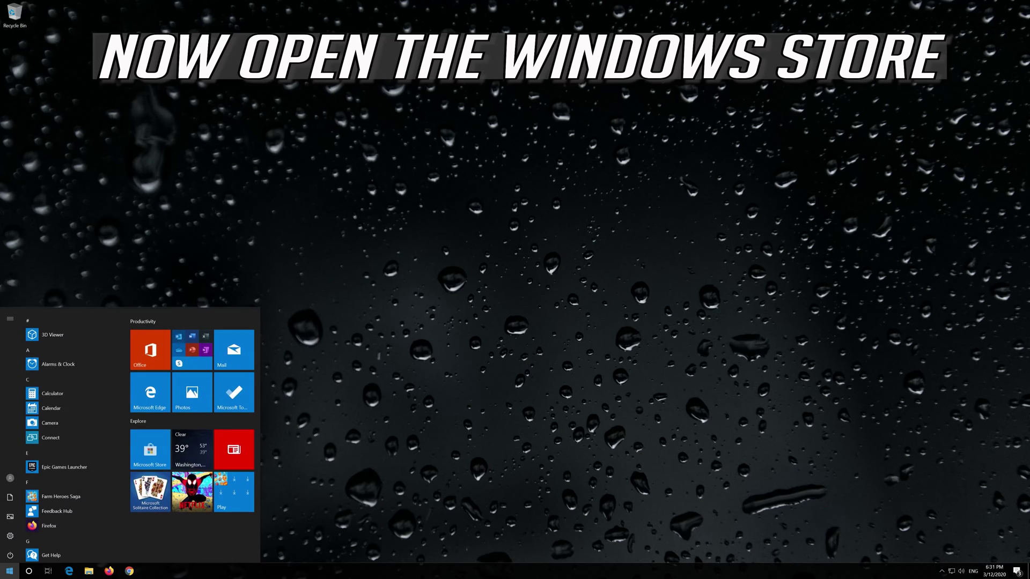
click(163, 439)
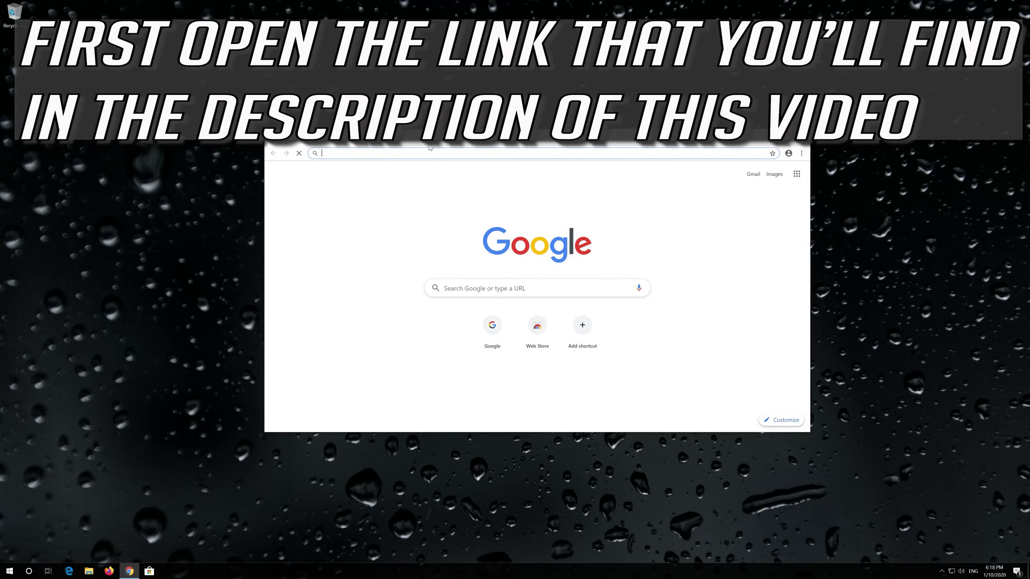
Download the media creation tool from microsoft.com/software-download/windows10, then close Chrome
text(https://www.microsoft.com/en-us/software-download/windows10)
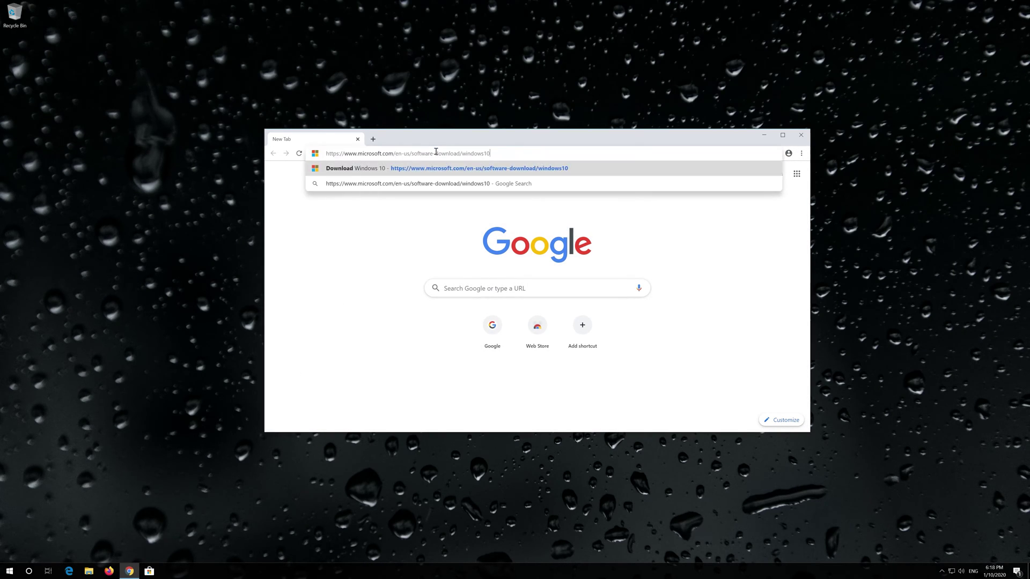
key(Return)
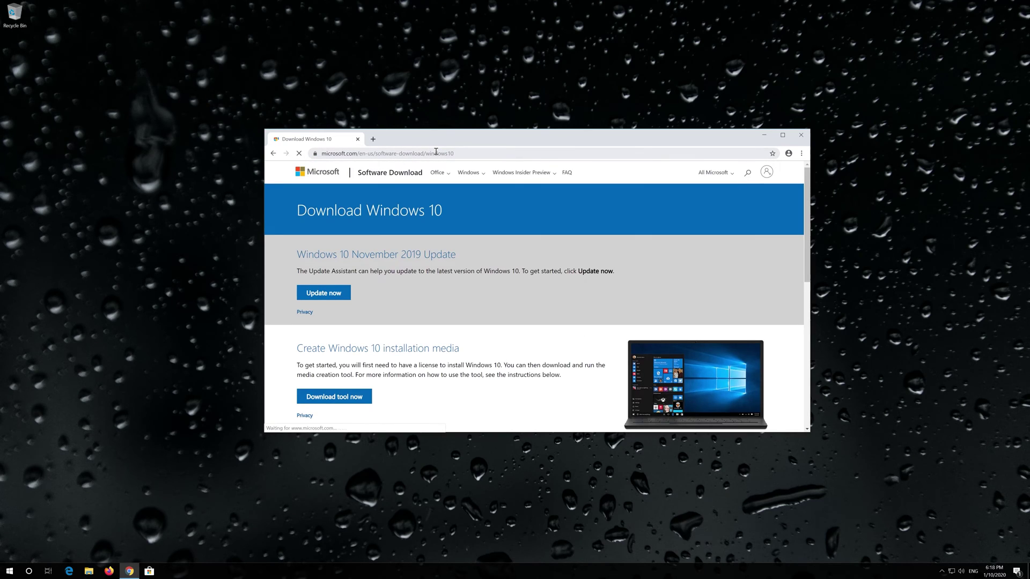
scroll(499, 313, down, 1)
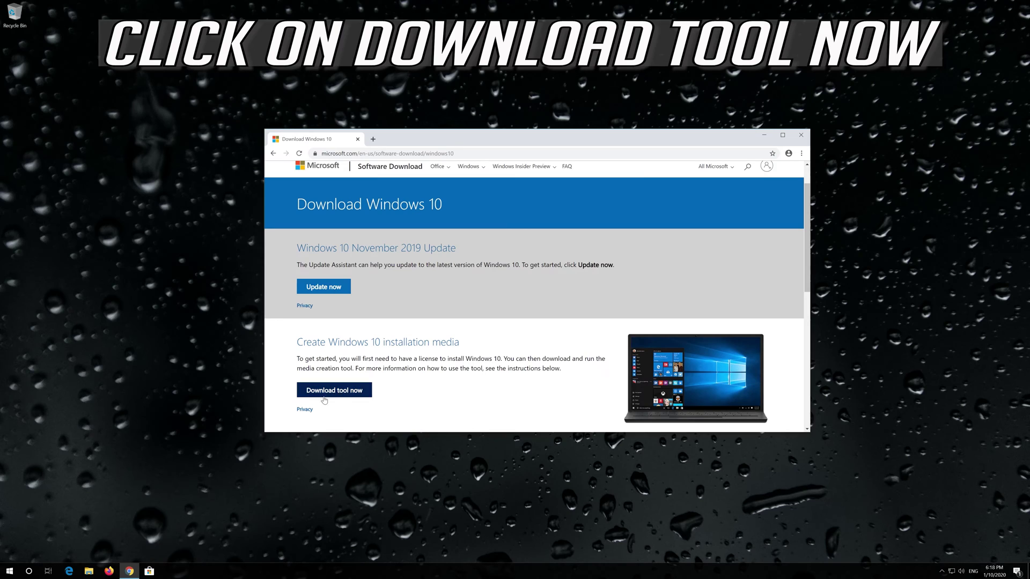
click(354, 392)
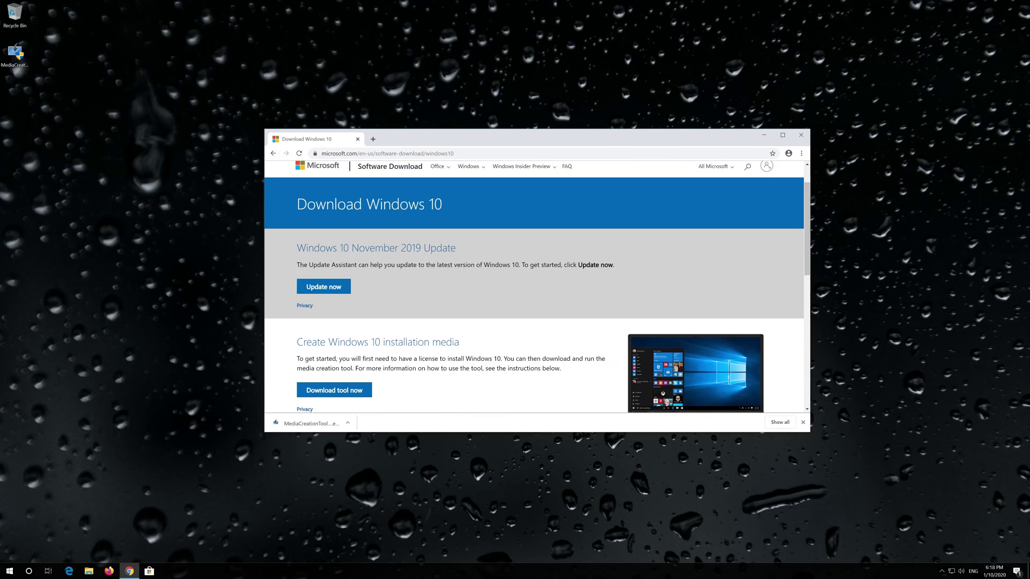
click(801, 137)
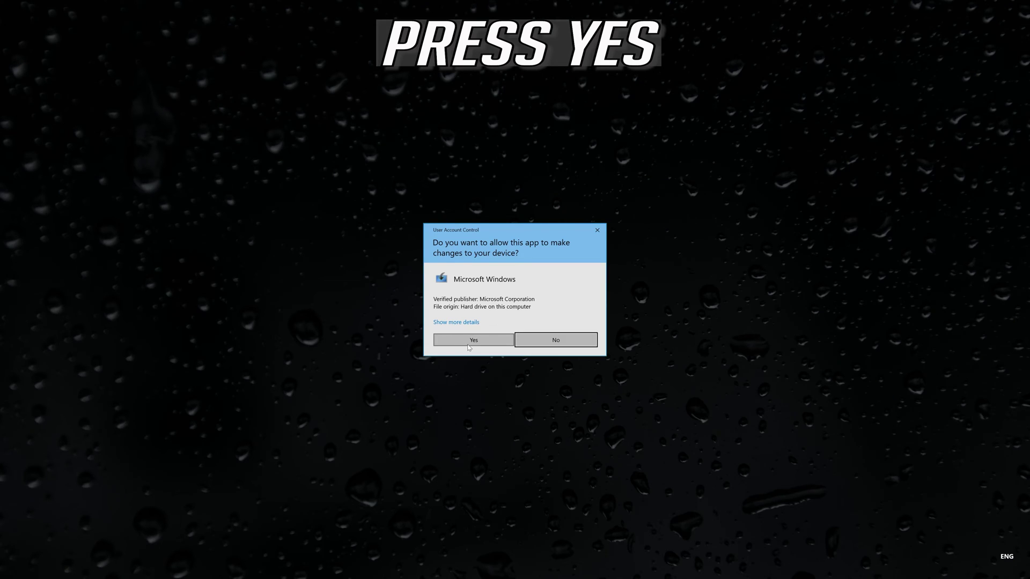
Allow the Media Creation Tool through UAC, accept its license terms, and continue with Upgrade this PC now
click(473, 341)
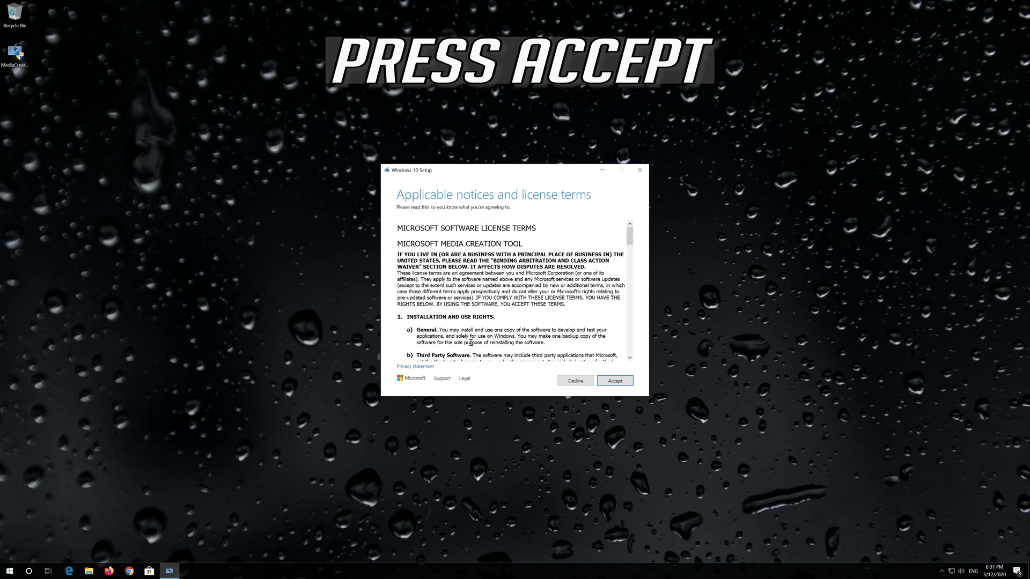
click(628, 381)
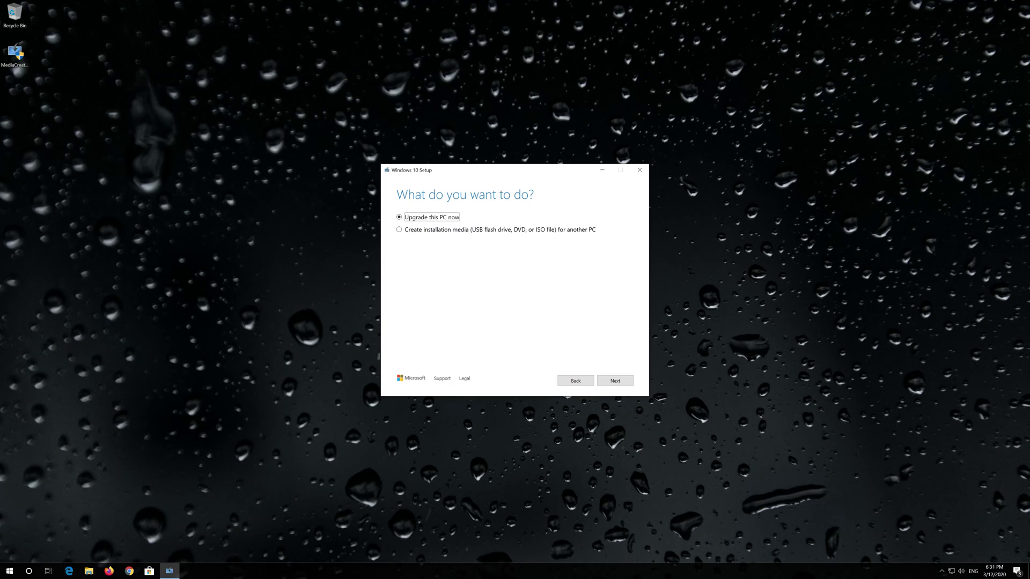
click(614, 381)
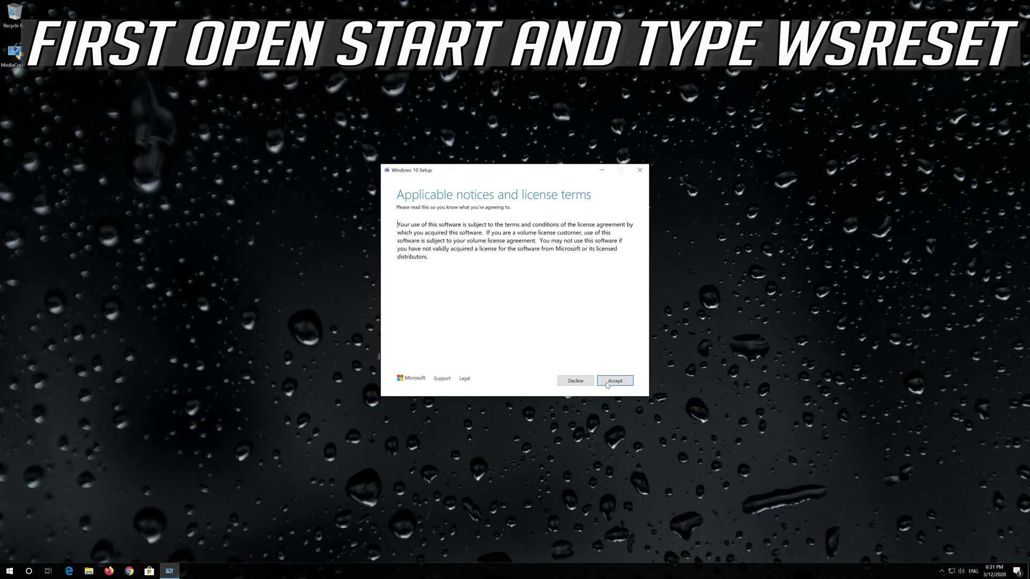
Accept the upgrade's license terms so Setup starts checking for updates
click(616, 383)
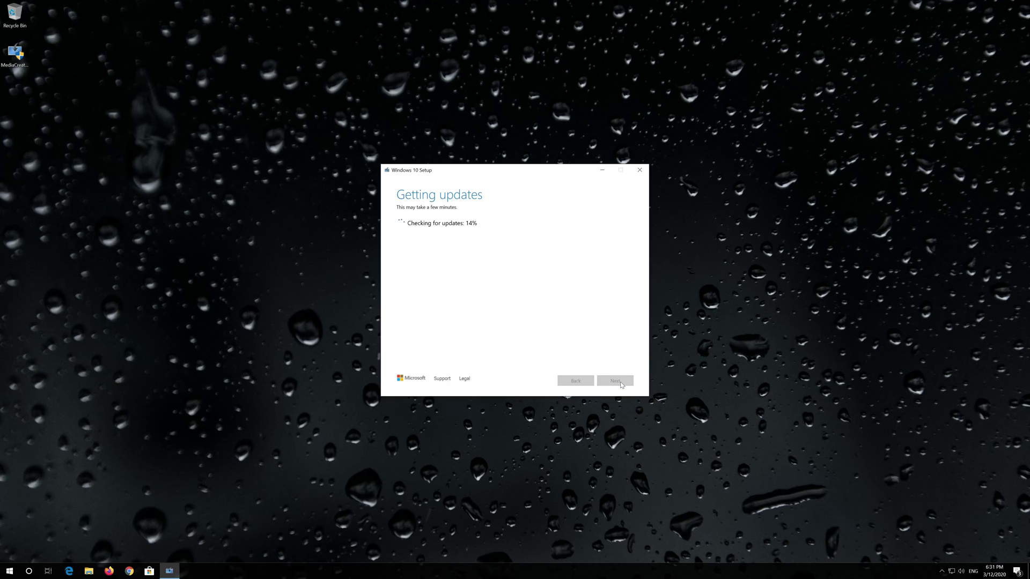